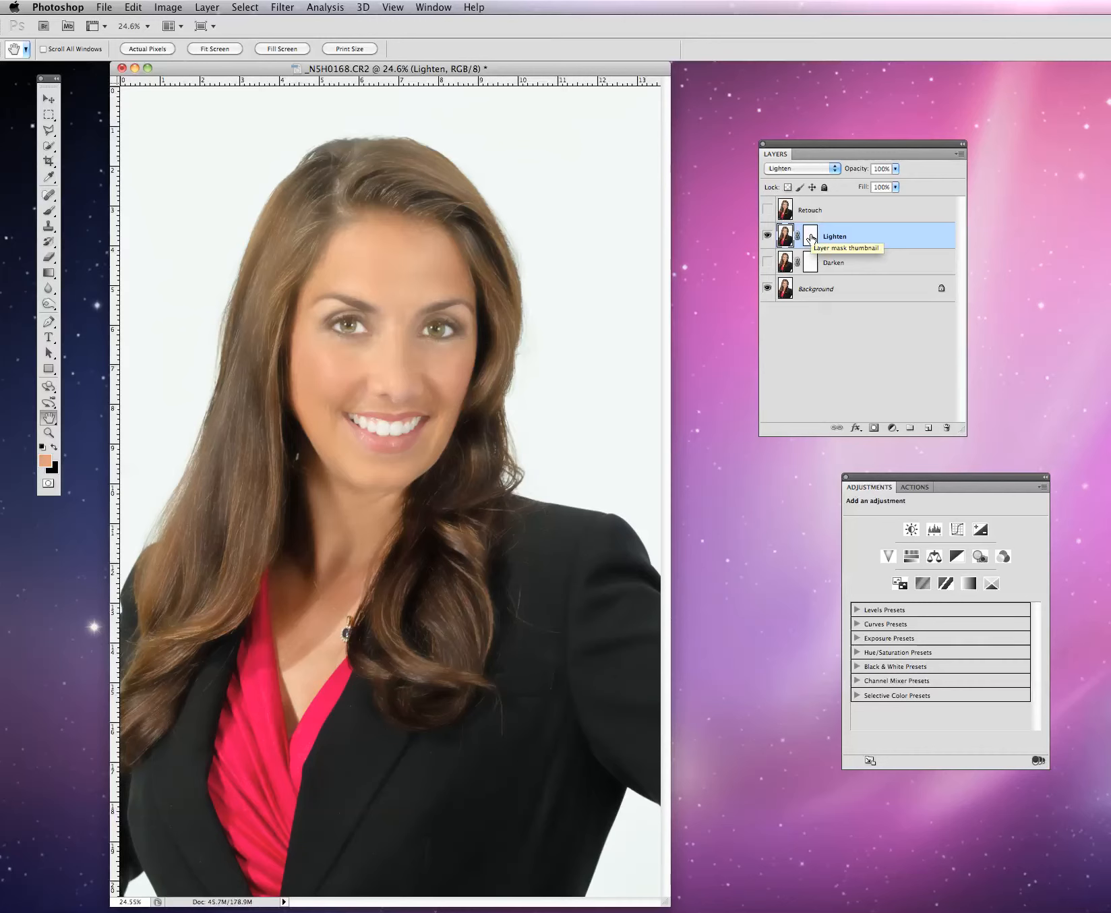
Target the Lighten layer's mask and compare the portrait with that layer hidden and shown
click(811, 237)
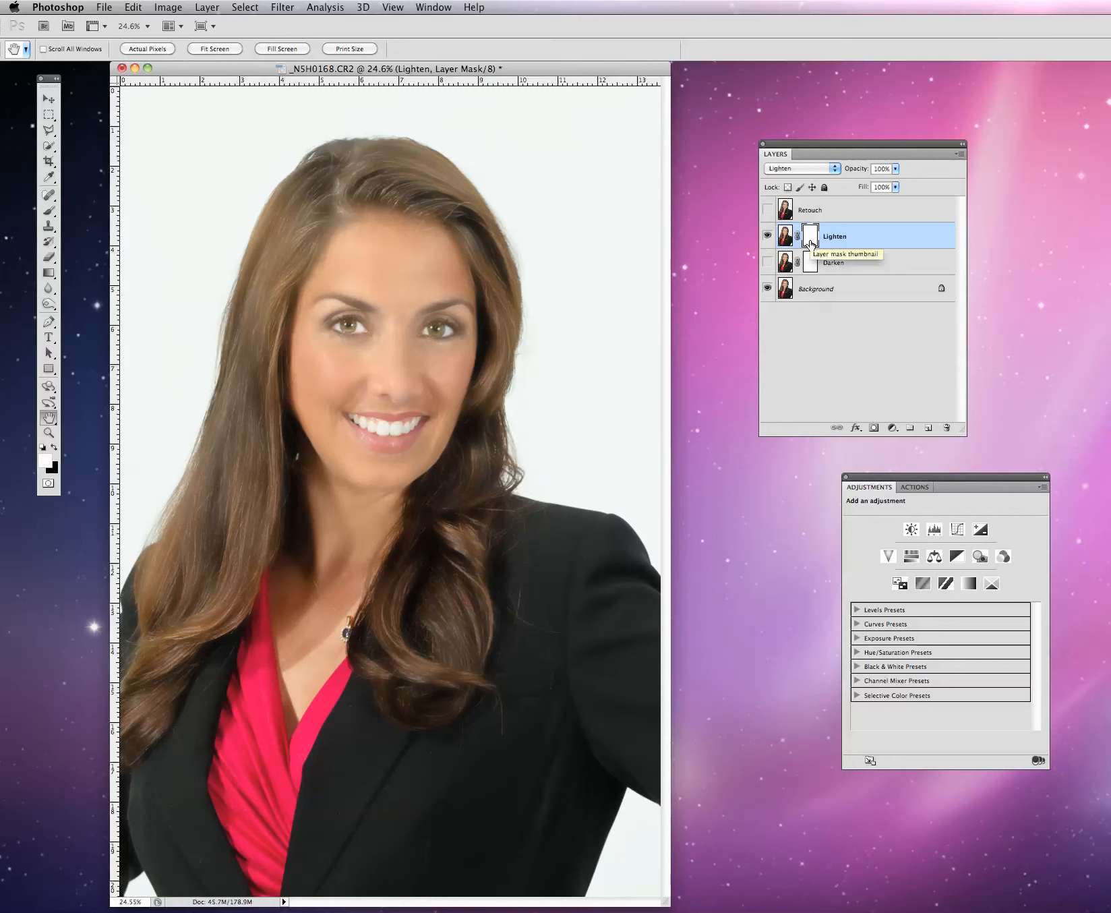
click(768, 236)
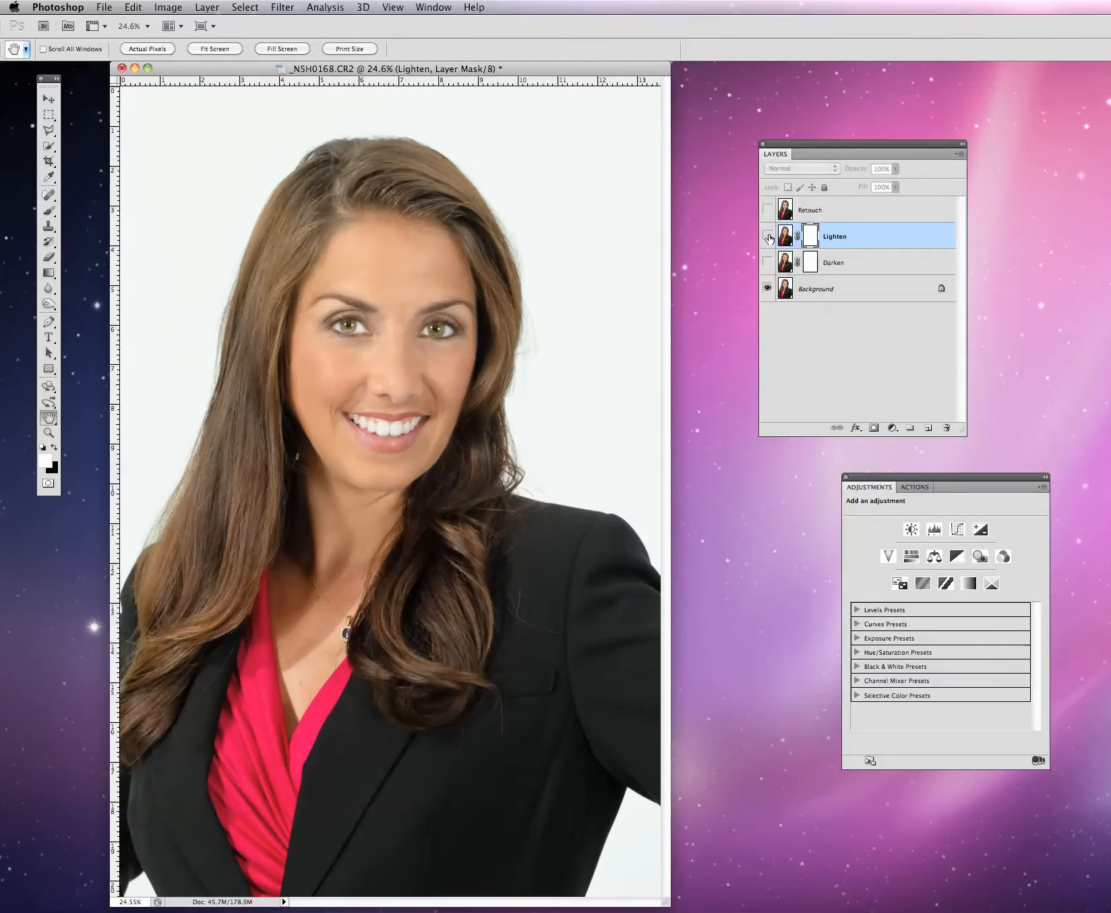
click(768, 236)
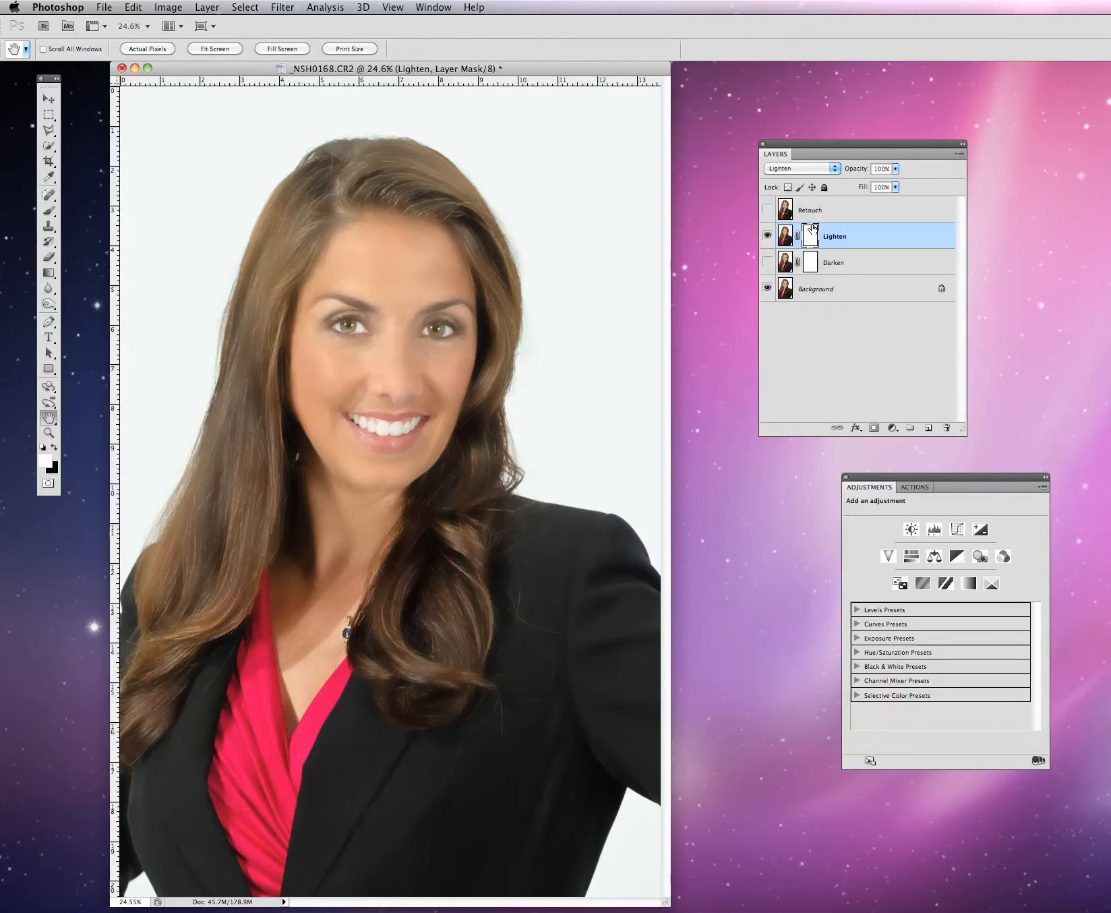
Paint black over the hair on the Lighten mask using a 1000 px brush at 61% opacity
click(48, 210)
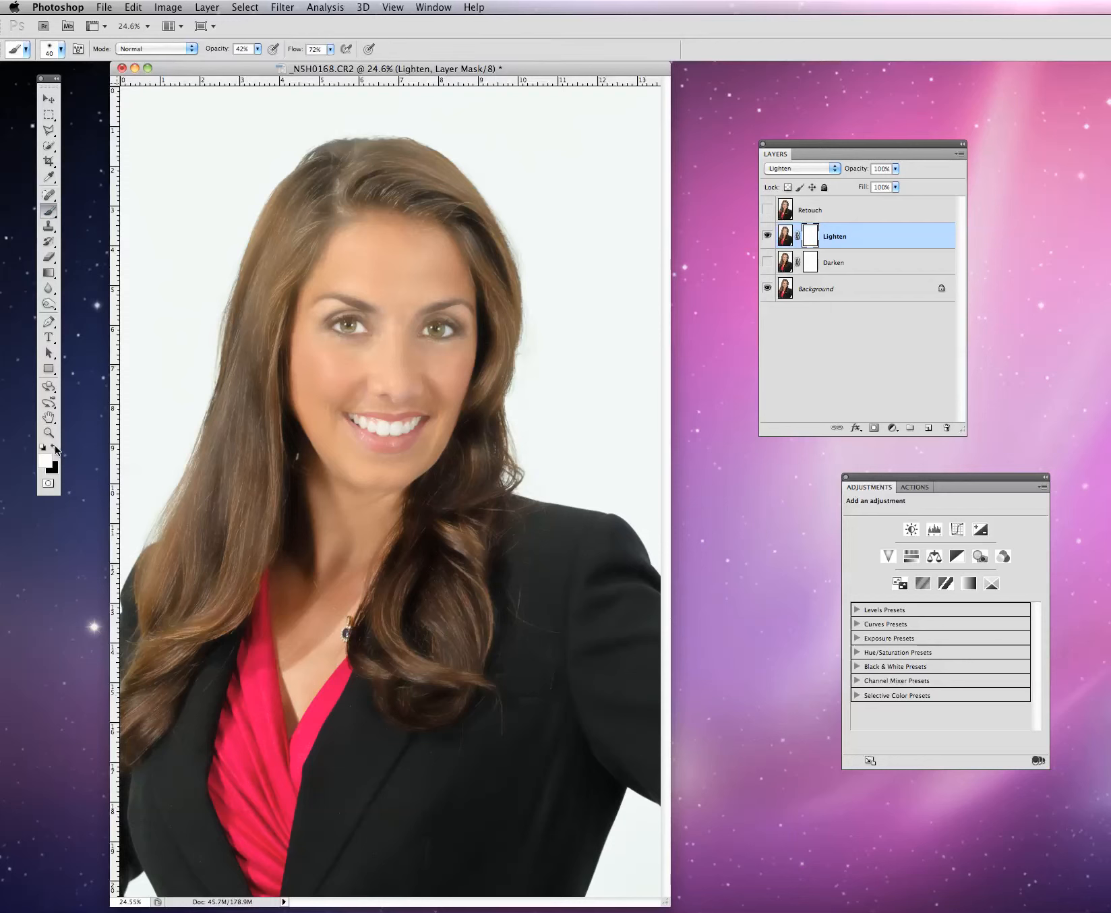
key(x)
key(bracketright)
key(bracketright)
key(bracketright)
key(bracketright)
key(bracketright)
key(bracketright)
key(bracketright)
key(bracketright)
key(bracketright)
key(bracketright)
key(bracketright)
key(bracketright)
key(bracketright)
key(bracketright)
click(257, 49)
drag(258, 58, 272, 63)
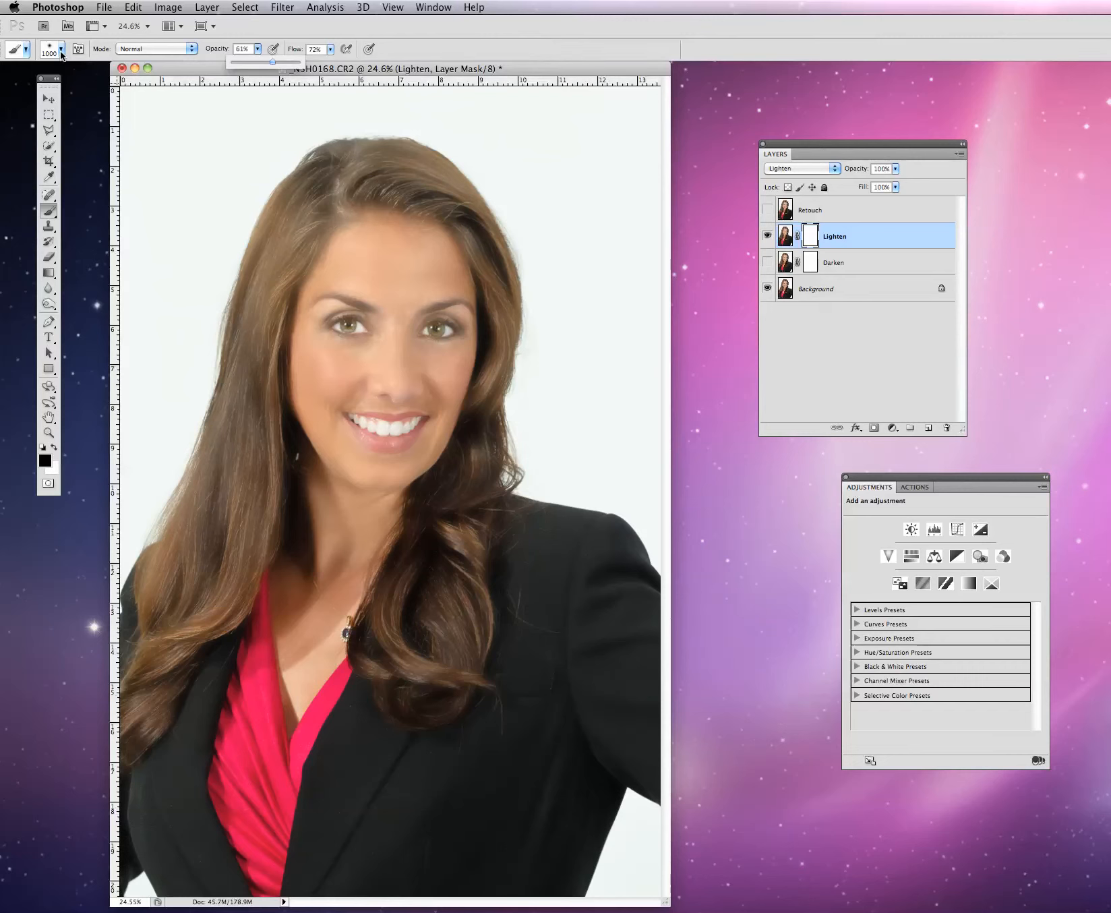
click(278, 152)
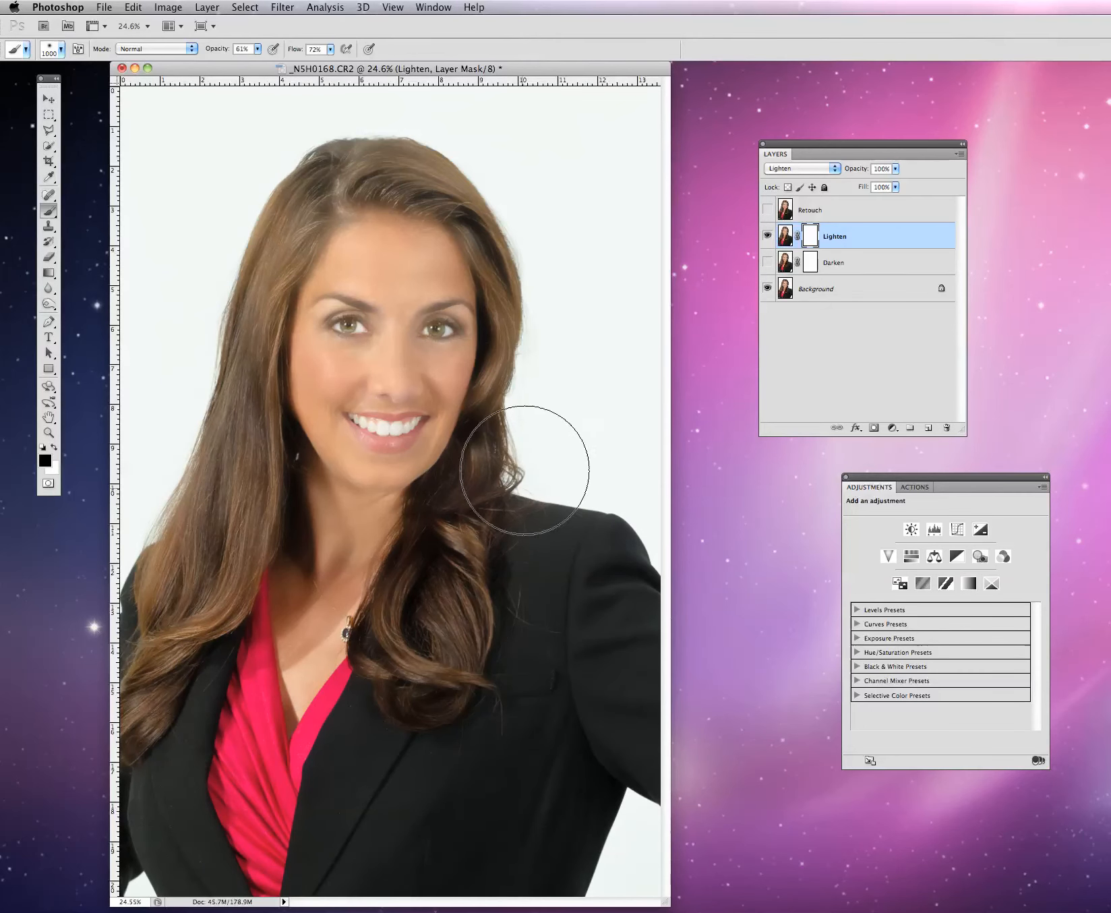
mouse_move(550, 346)
mouse_down()
mouse_move(536, 247)
mouse_move(498, 205)
mouse_move(389, 125)
mouse_move(353, 122)
mouse_move(299, 164)
mouse_up()
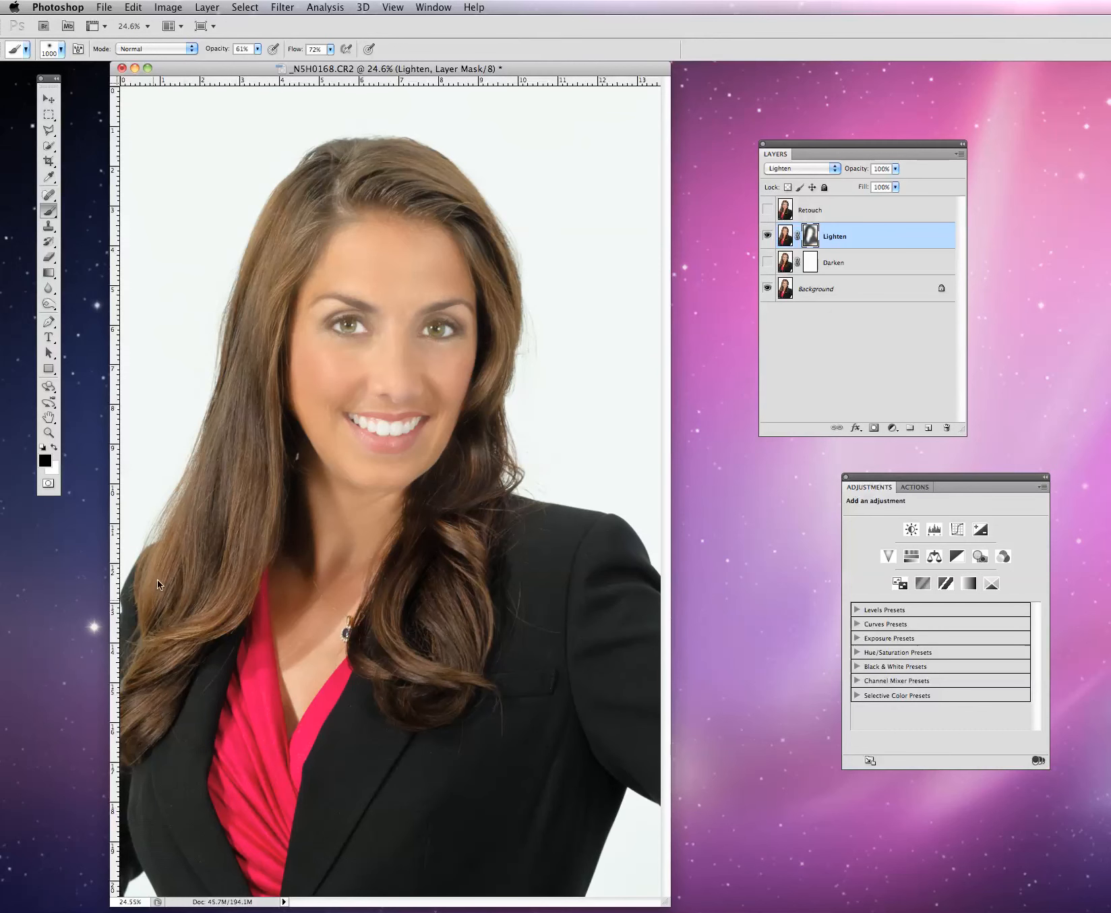
Raise the brush opacity to 100% and paint black over the hair and jacket again on the Lighten mask
click(257, 49)
drag(261, 63, 289, 67)
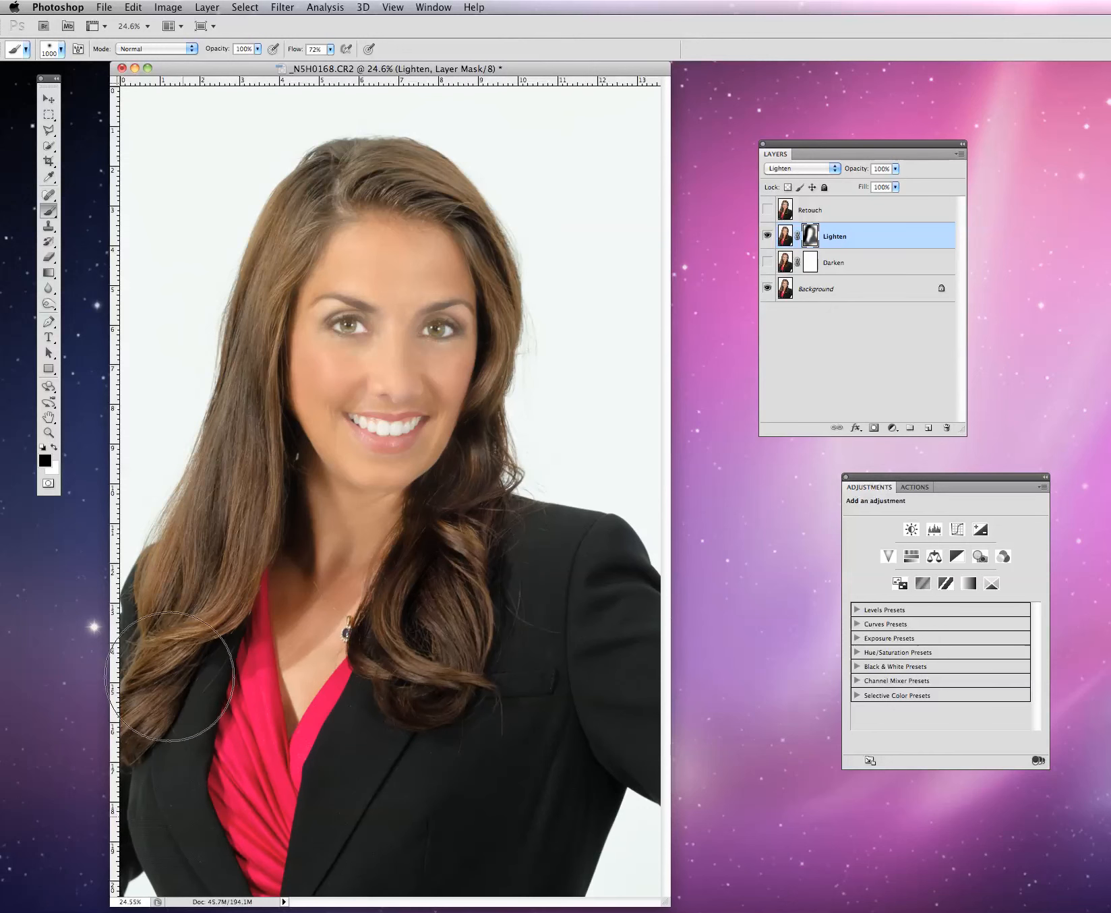
mouse_move(170, 676)
mouse_down()
mouse_move(162, 660)
mouse_move(161, 683)
mouse_move(135, 650)
mouse_move(169, 637)
mouse_up()
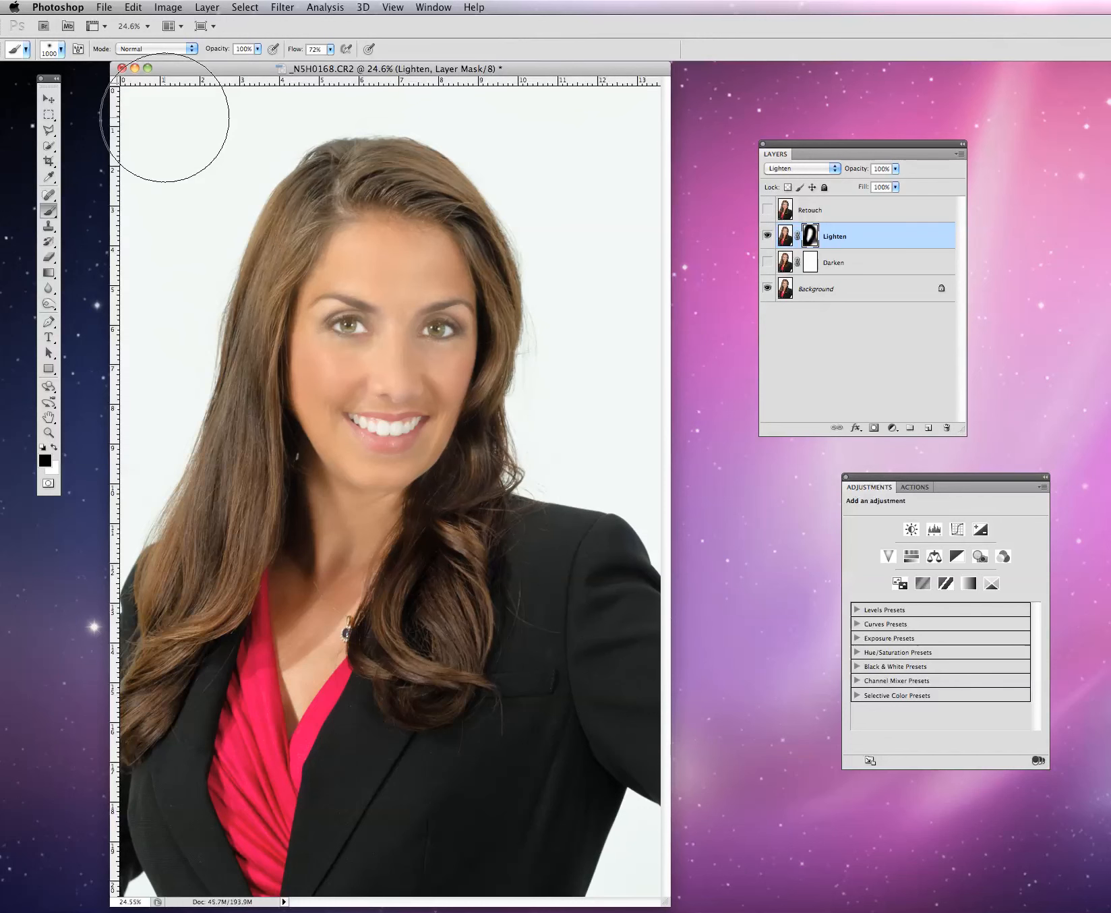
Paint black over the eyes, nose, mouth and edge of the face on the Lighten mask using a 125 px brush at 44% opacity
key(bracketleft)
key(bracketleft)
key(bracketleft)
key(bracketleft)
key(bracketleft)
key(bracketleft)
key(bracketleft)
key(bracketleft)
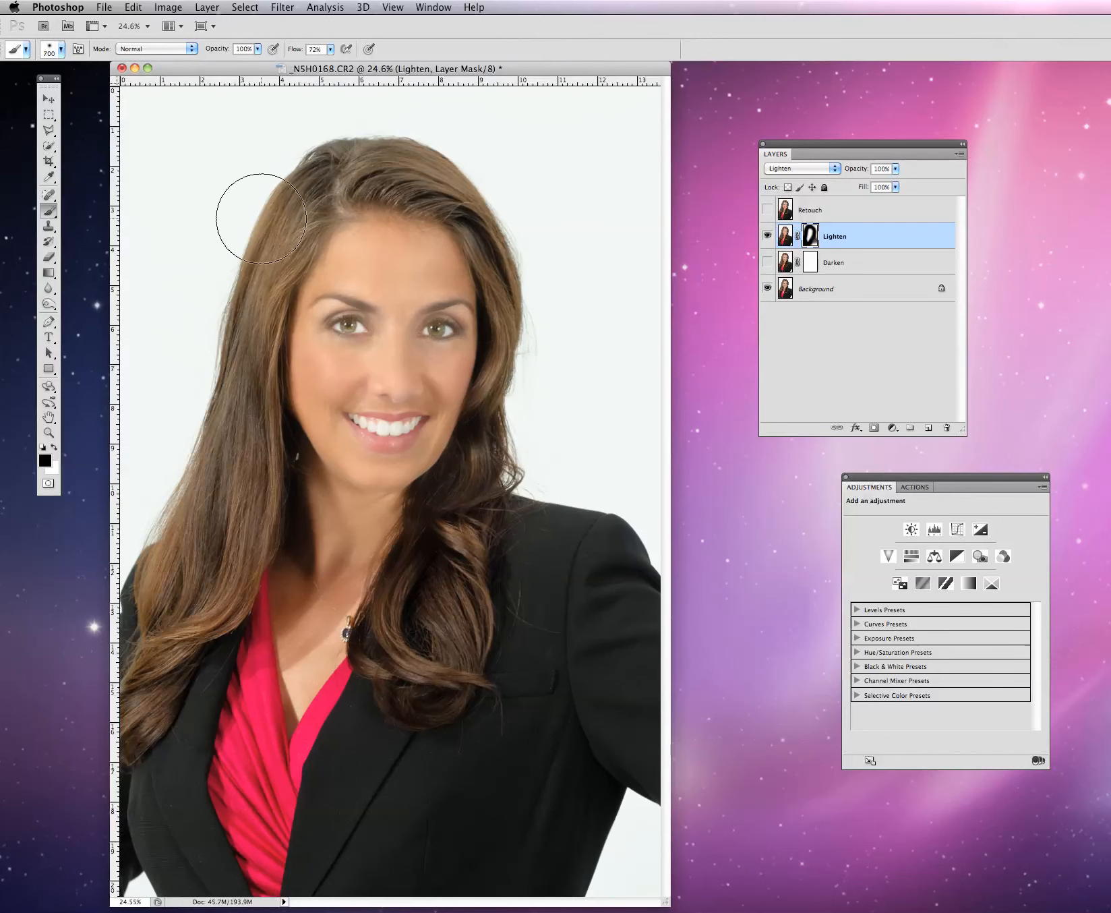
key(bracketleft)
key(bracketleft)
key(bracketleft)
key(bracketleft)
click(257, 50)
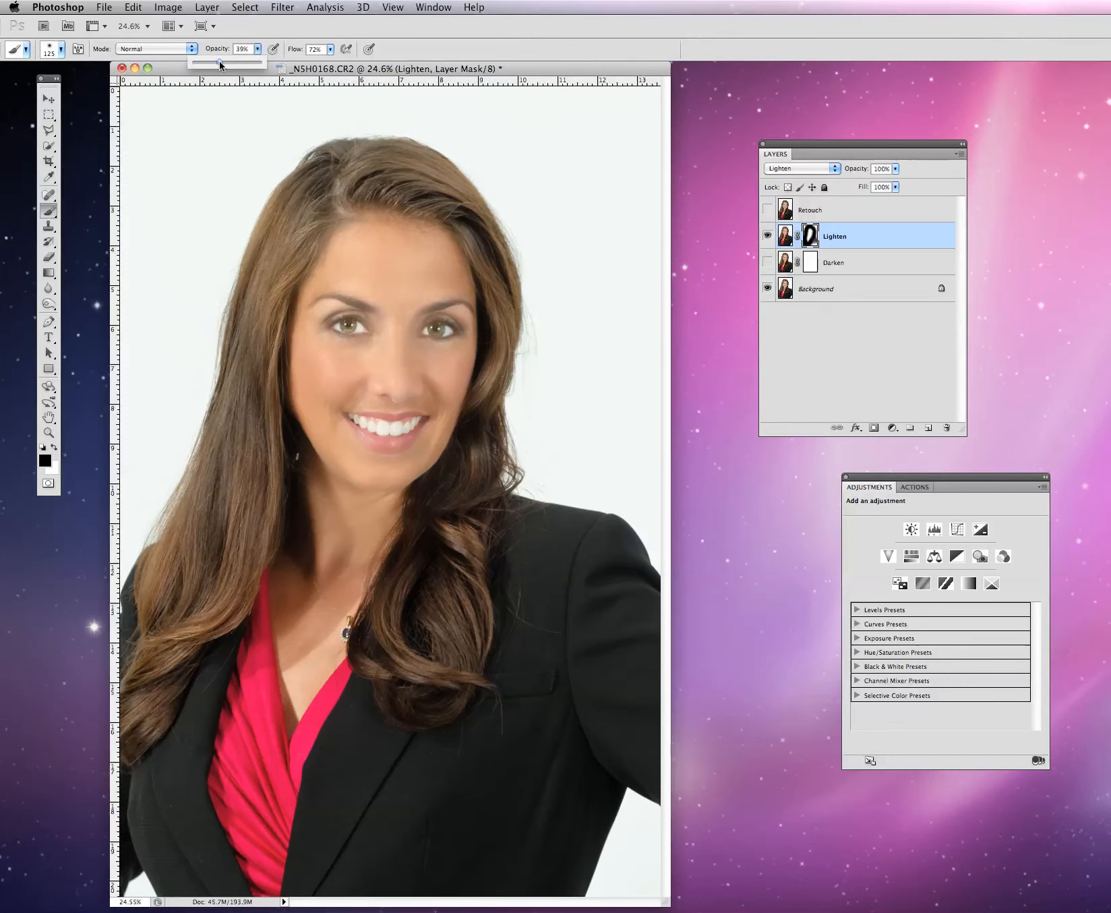
drag(215, 62, 222, 62)
click(344, 328)
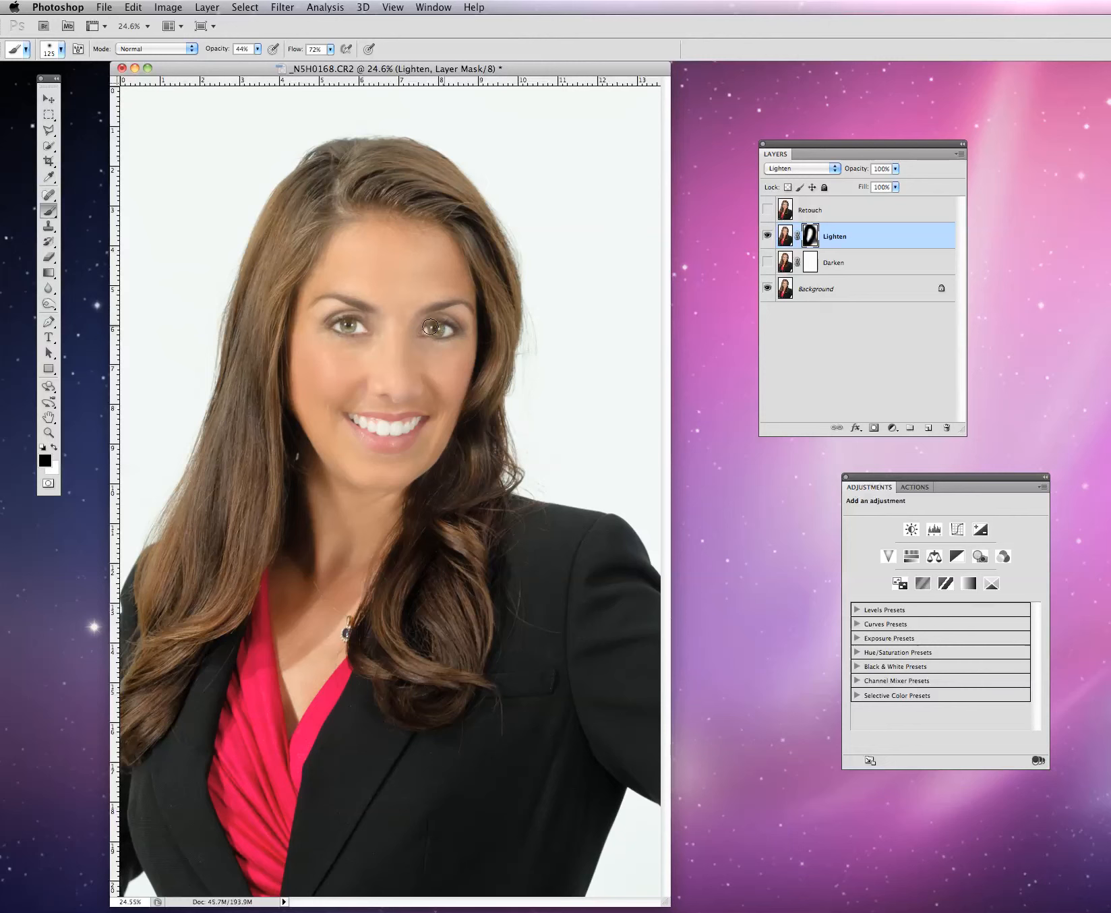
drag(399, 403, 418, 391)
drag(421, 418, 419, 426)
mouse_move(462, 408)
mouse_down()
mouse_move(480, 334)
mouse_move(473, 251)
mouse_up()
Set the brush opacity to 81% and paint black over both eyes and eyebrows on the Lighten mask
click(257, 48)
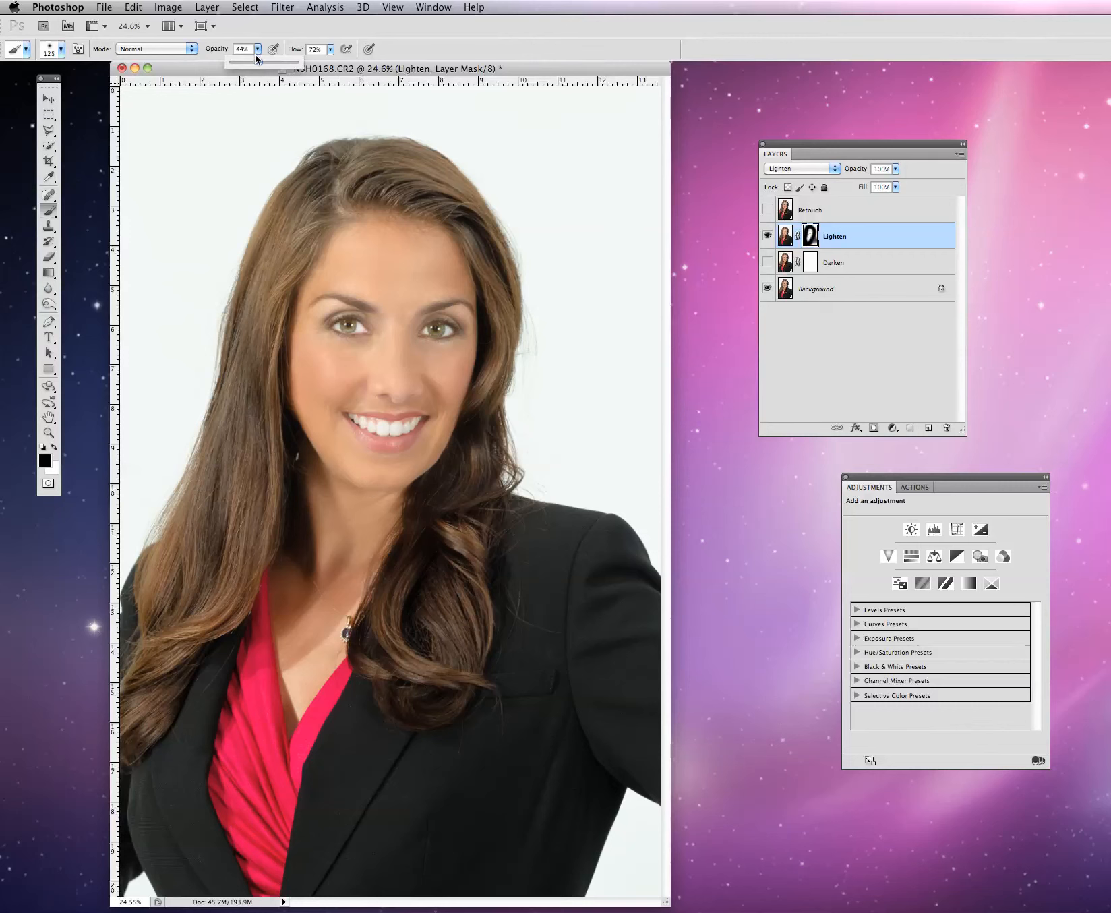
drag(258, 62, 283, 68)
click(369, 310)
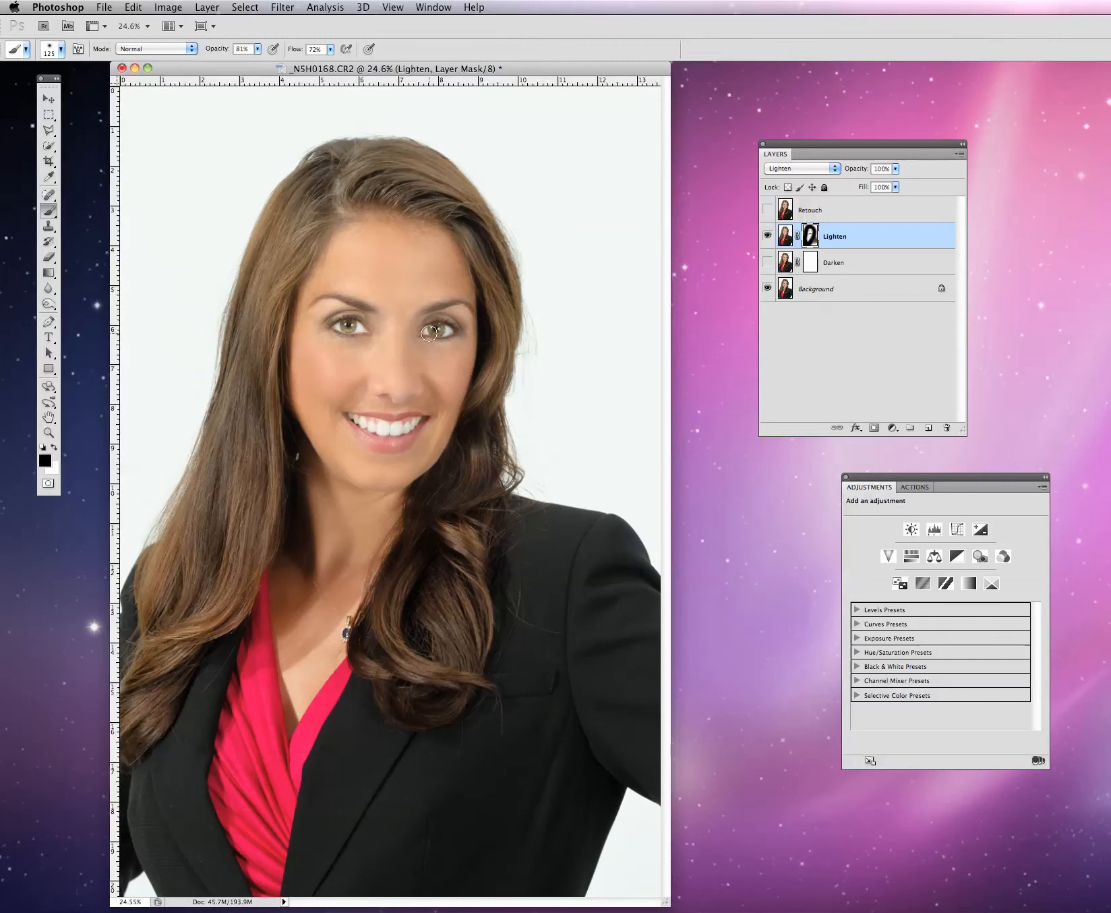
drag(443, 332, 464, 310)
Enlarge the brush to 500 px and paint black over the hair beside the neck and face on the Lighten mask
key(bracketright)
key(bracketright)
key(bracketright)
key(bracketright)
key(bracketright)
key(bracketright)
mouse_move(435, 531)
mouse_down()
mouse_move(493, 402)
mouse_move(506, 317)
mouse_up()
Compare the portrait with the masked Lighten layer hidden and shown
click(768, 236)
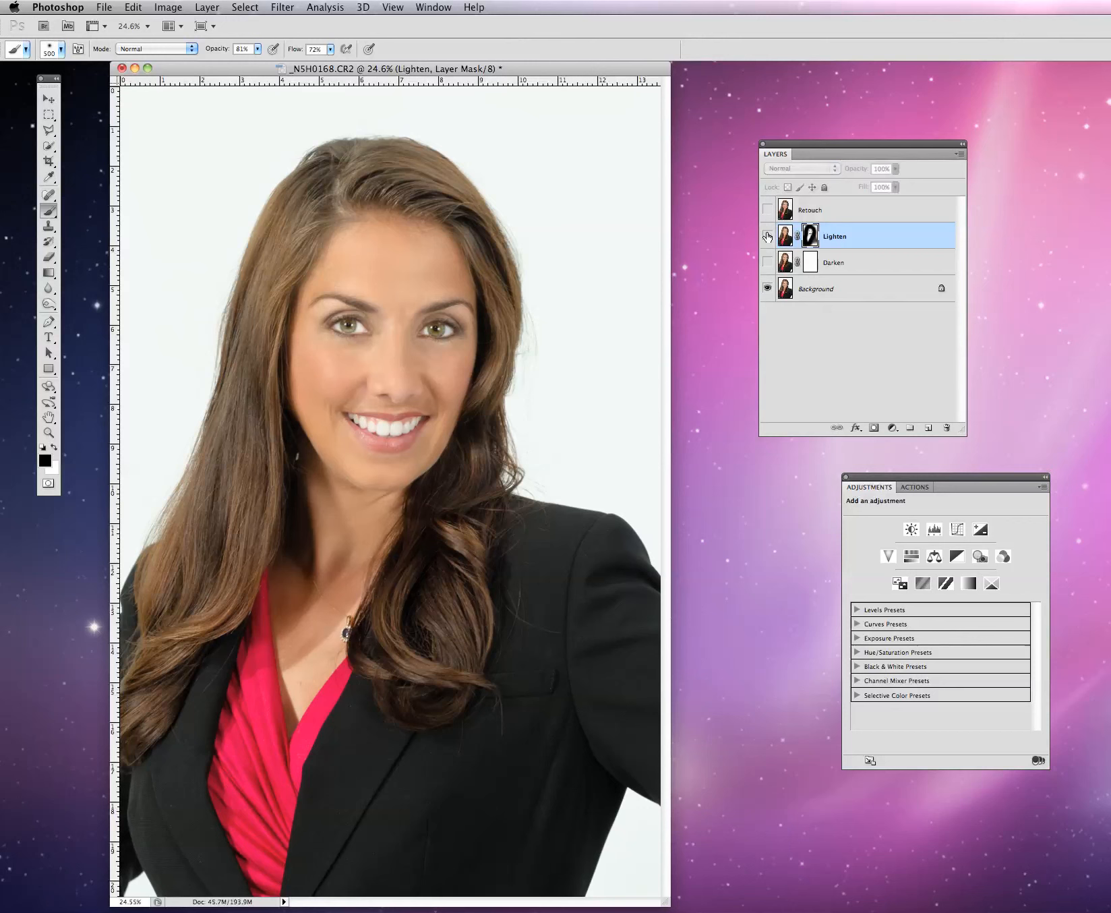
click(767, 236)
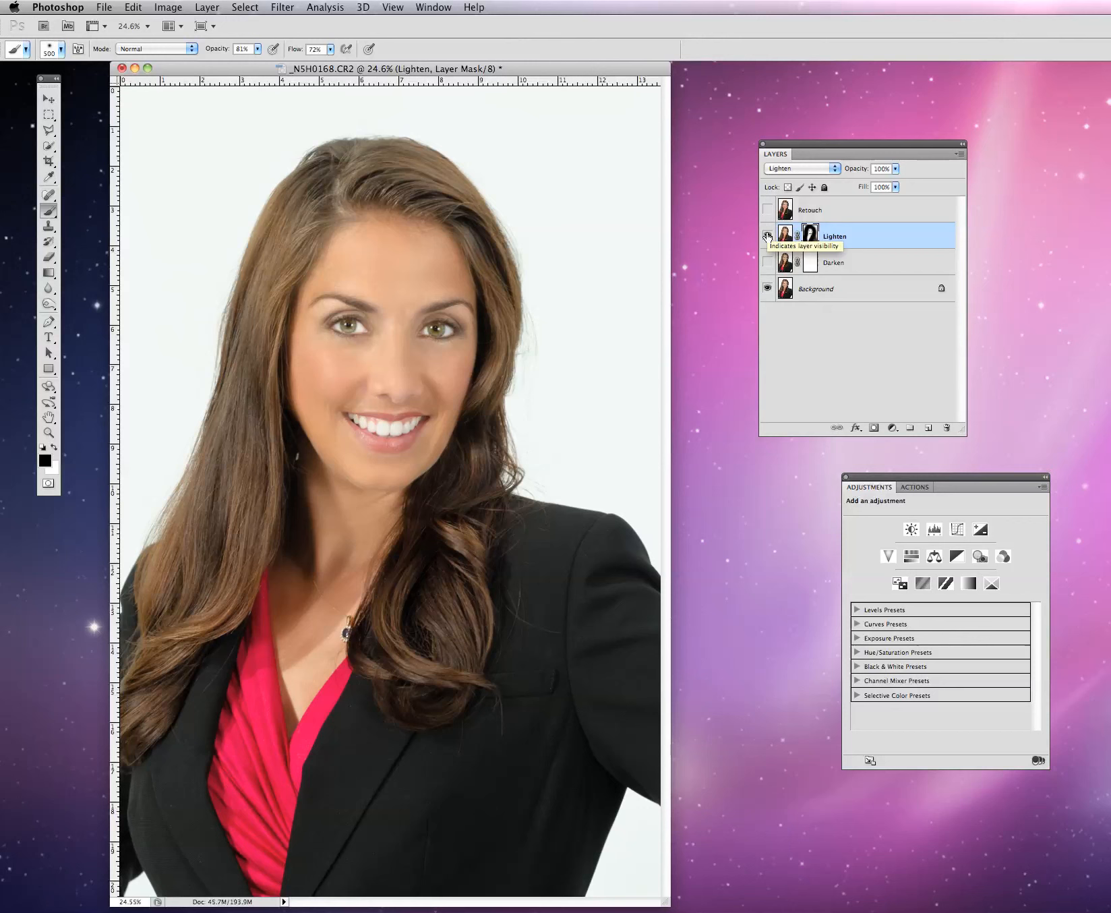
click(767, 235)
click(767, 235)
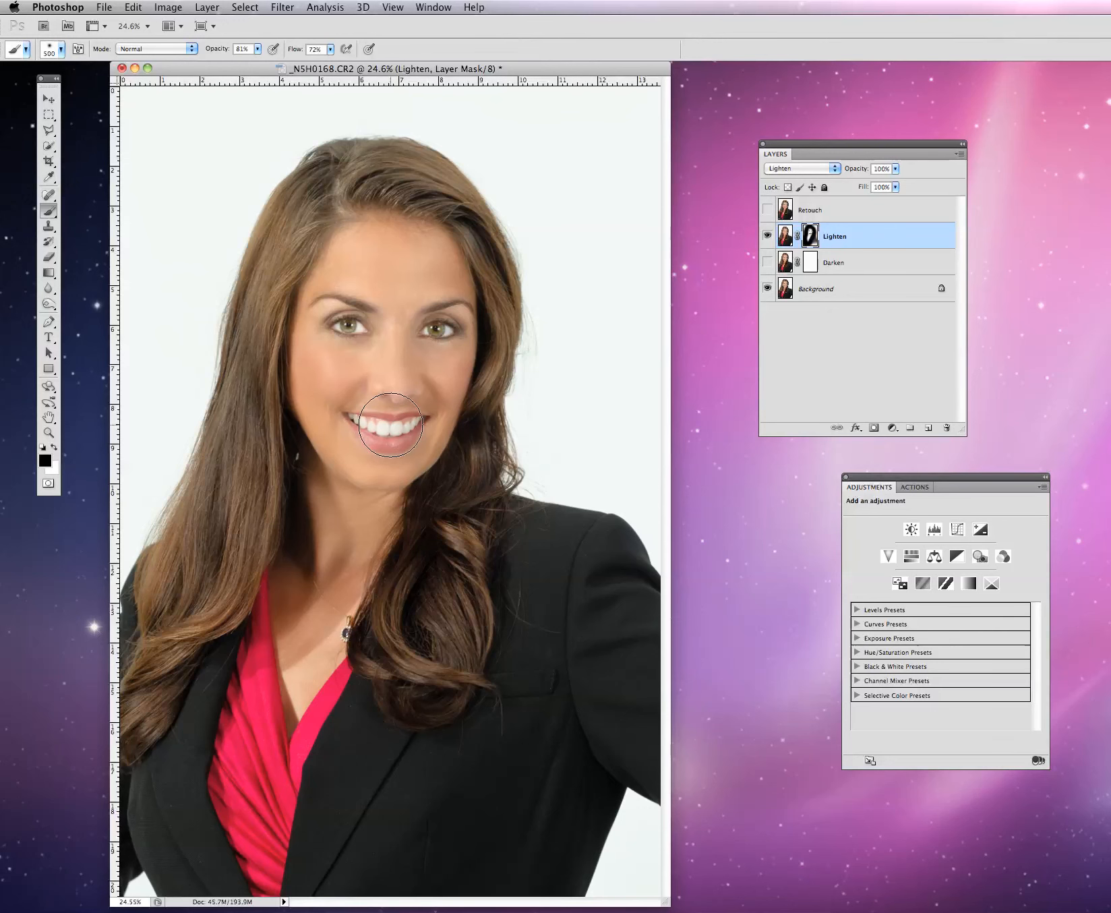
Reduce the brush to 250 px and paint black over the teeth and lips on the Lighten mask
key(bracketleft)
key(bracketleft)
key(bracketleft)
drag(383, 428, 419, 426)
Hide the Lighten layer, show the Darken layer and target the Darken layer's mask
click(767, 237)
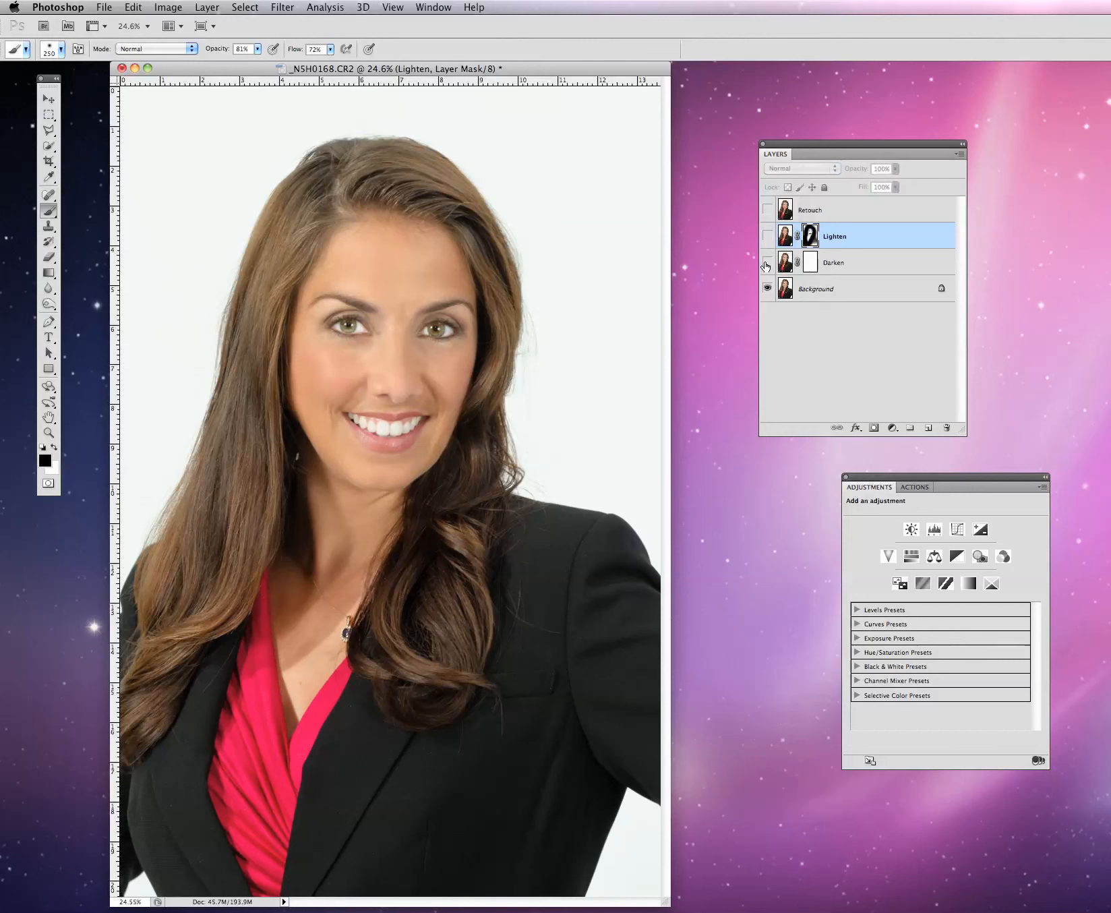
click(766, 263)
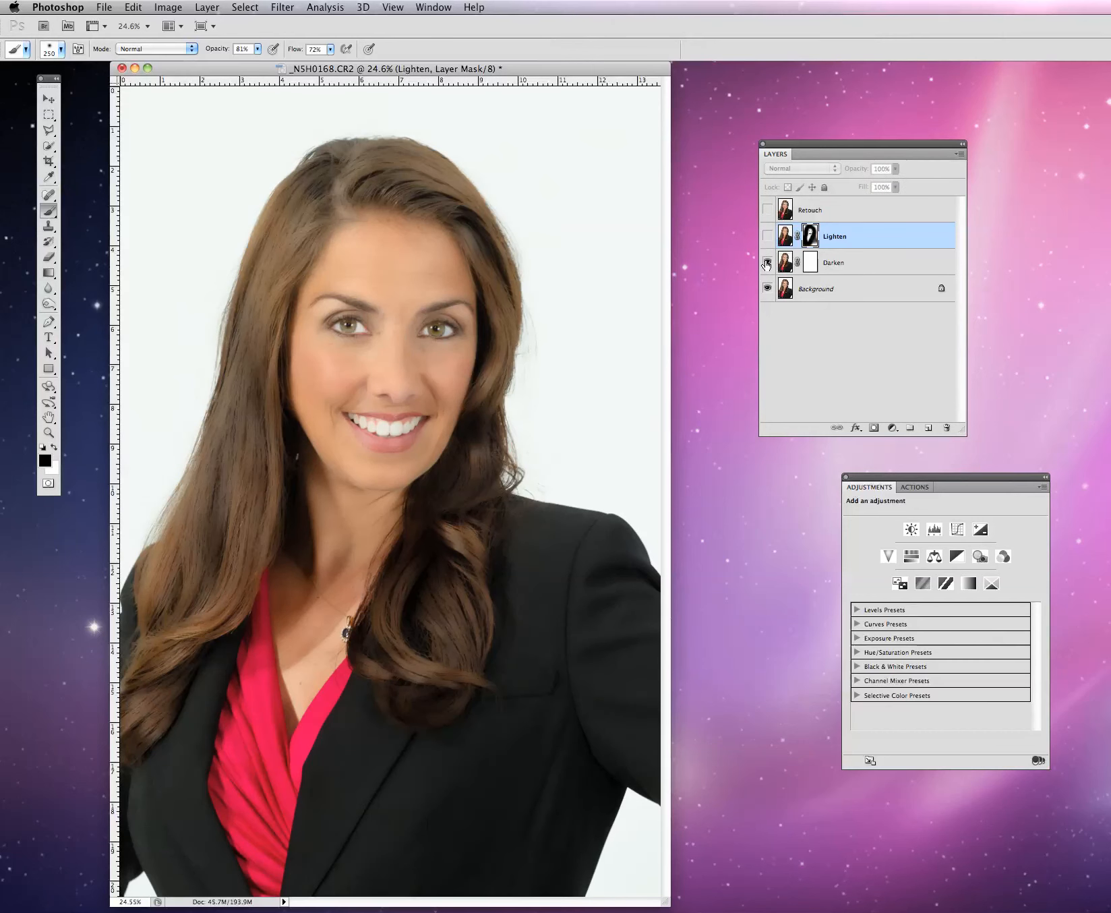
click(857, 268)
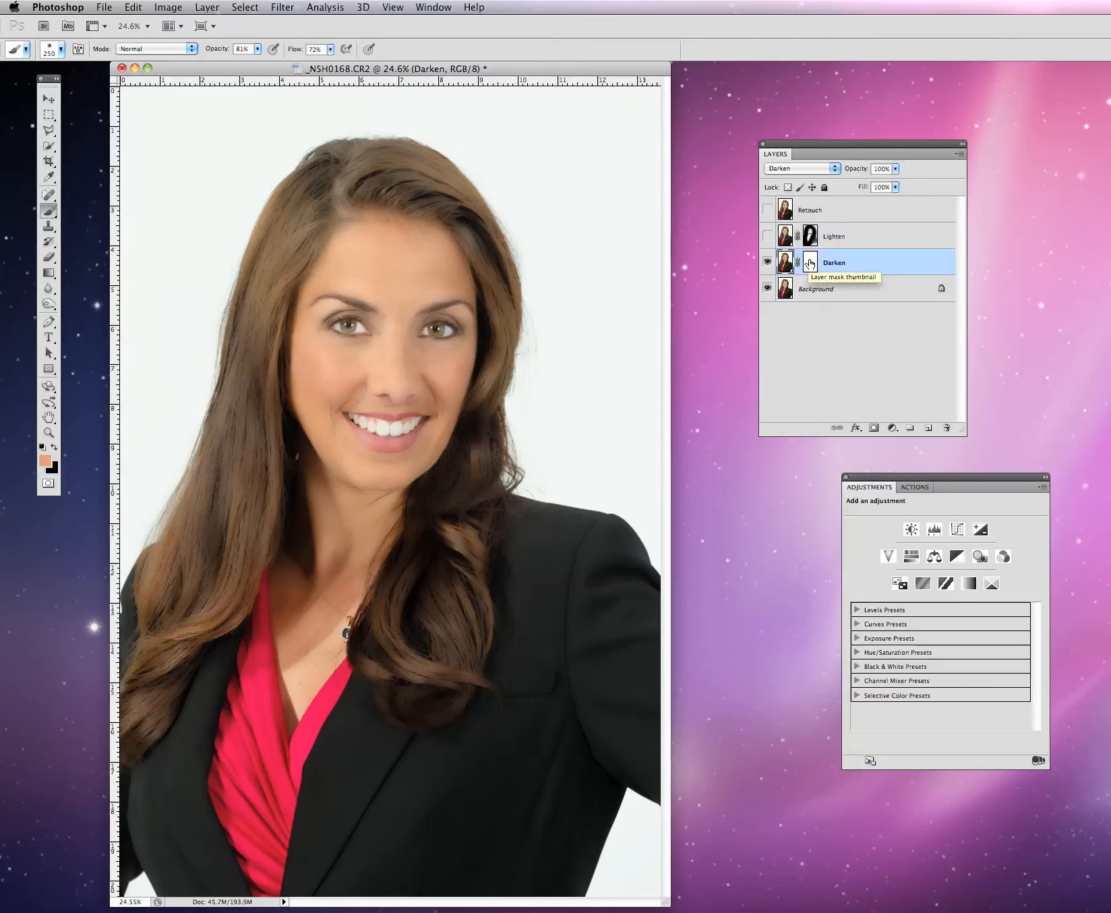
click(810, 263)
Make black the foreground colour and paint with the 250 px brush across the hair and upper forehead on the Darken mask
key(d)
key(x)
mouse_move(487, 231)
mouse_down()
mouse_move(409, 187)
mouse_move(332, 185)
mouse_move(288, 203)
mouse_move(273, 230)
mouse_up()
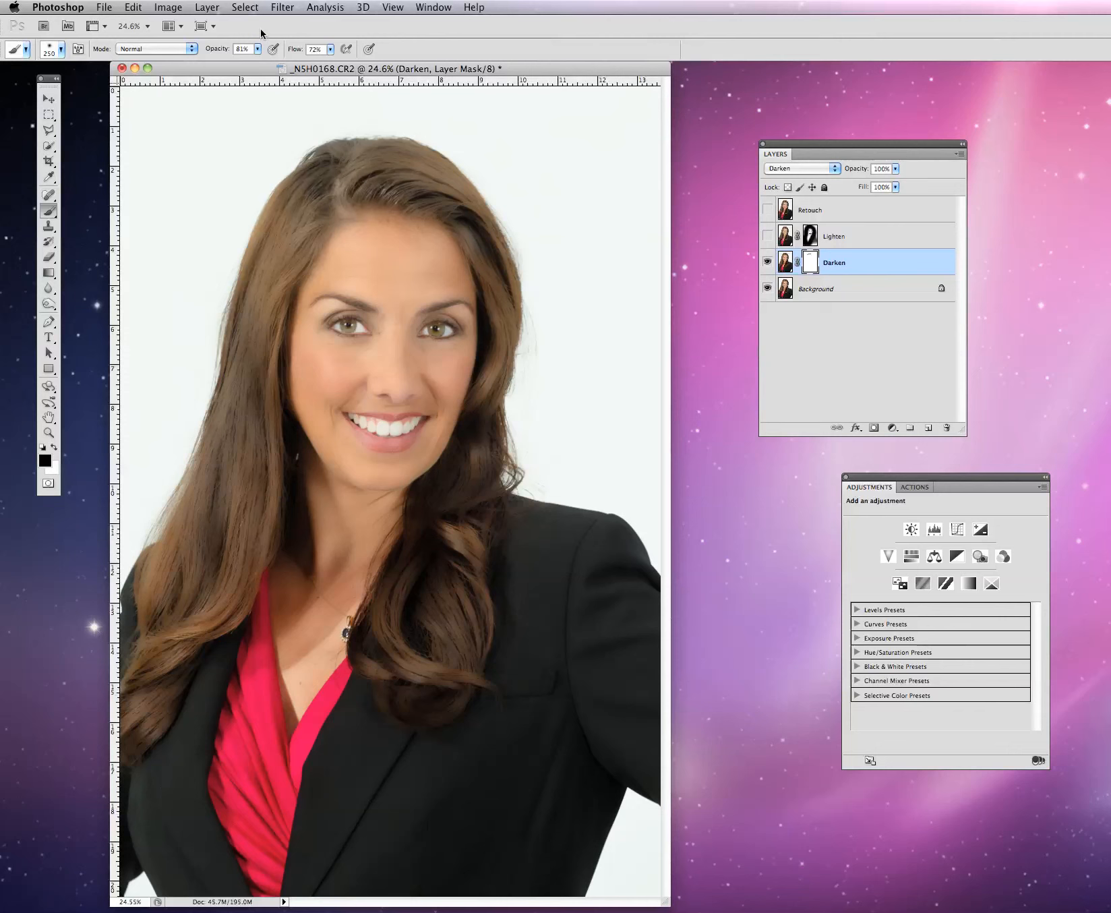
Paint black over the hair and clothing on the Darken mask with the brush at 99% opacity, enlarged to 900 px
click(257, 49)
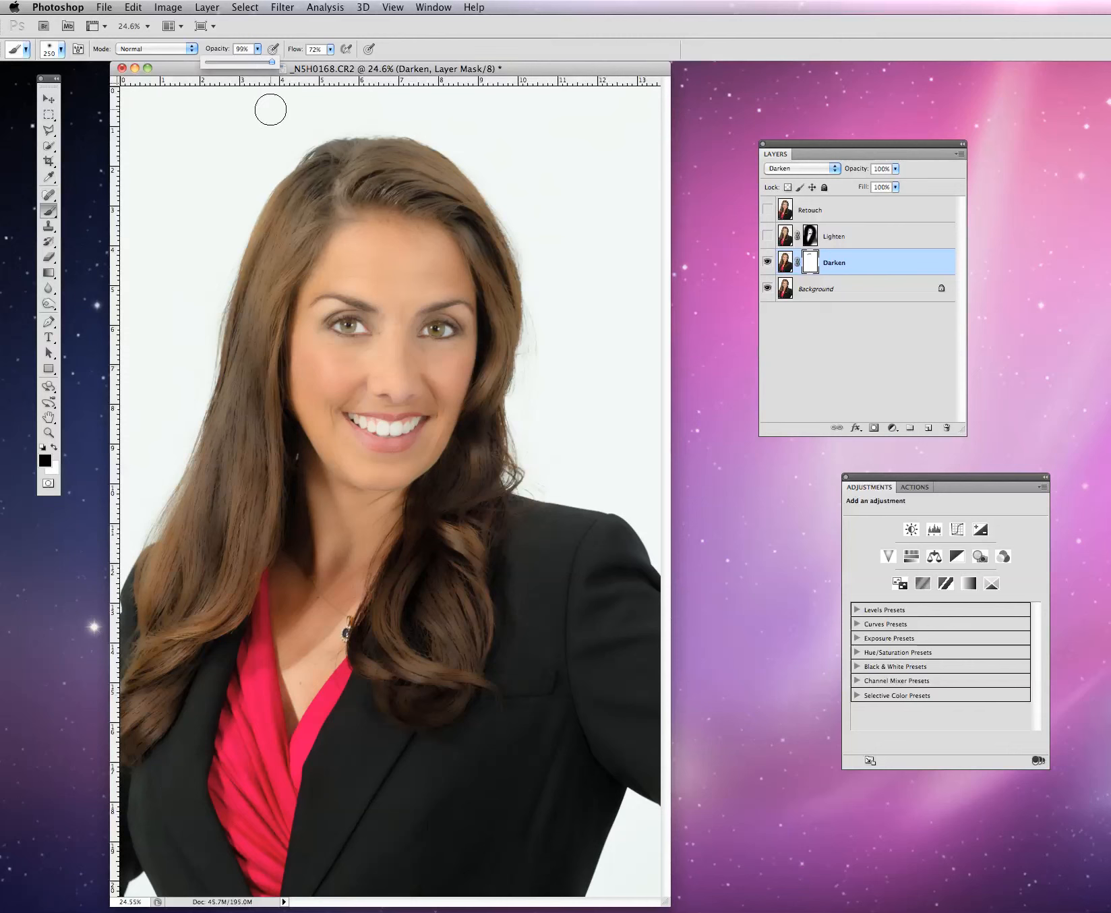
key(bracketright)
key(bracketright)
key(bracketright)
key(bracketright)
key(bracketright)
key(bracketright)
key(bracketright)
key(bracketright)
key(bracketright)
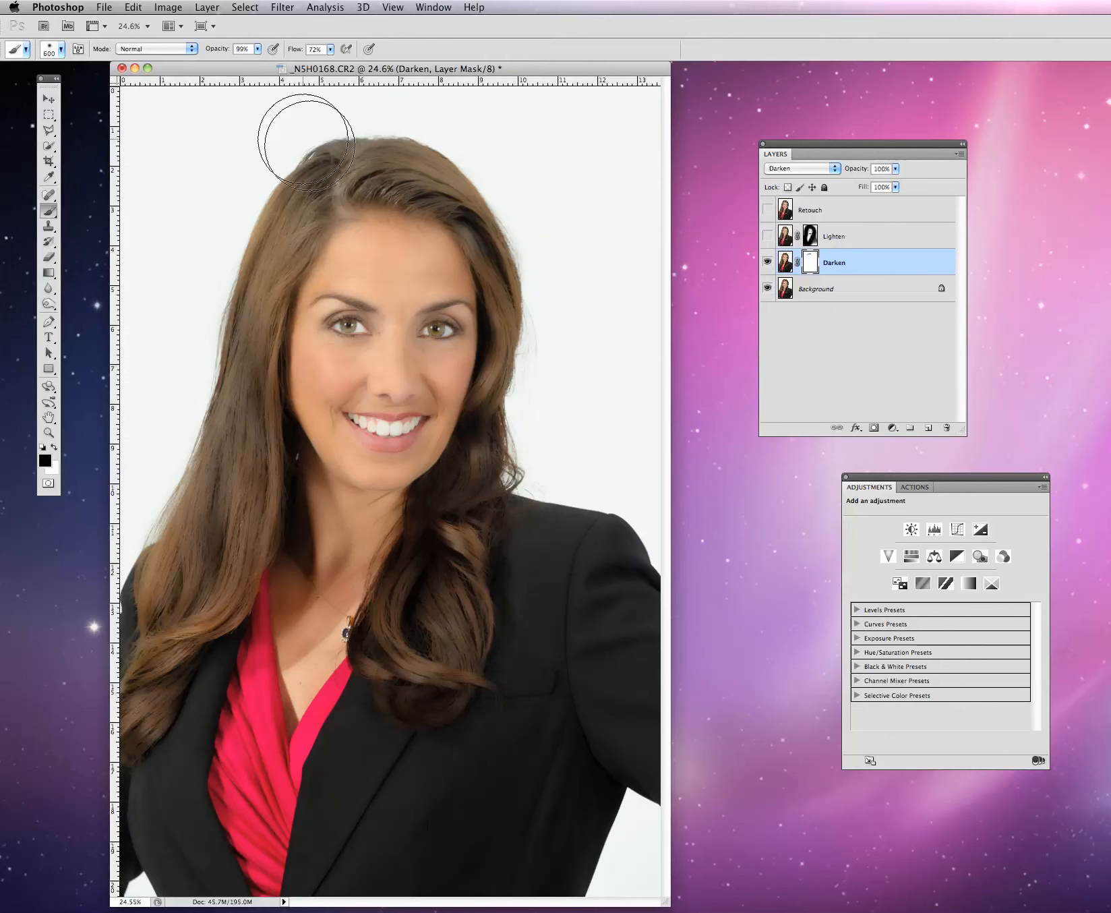
mouse_move(186, 380)
mouse_down()
mouse_move(172, 489)
mouse_move(220, 338)
mouse_move(203, 437)
mouse_move(149, 582)
mouse_move(166, 551)
mouse_move(161, 701)
mouse_move(178, 617)
mouse_move(175, 856)
mouse_move(197, 733)
mouse_move(316, 905)
mouse_move(499, 628)
mouse_move(458, 620)
mouse_move(426, 763)
mouse_move(536, 857)
mouse_move(570, 567)
mouse_move(619, 867)
mouse_move(478, 586)
mouse_move(534, 401)
mouse_move(539, 281)
mouse_move(508, 216)
mouse_move(374, 124)
mouse_move(299, 135)
mouse_move(241, 236)
mouse_move(221, 283)
mouse_move(180, 487)
mouse_move(121, 620)
mouse_move(116, 670)
mouse_move(150, 539)
mouse_move(158, 644)
mouse_move(210, 800)
mouse_move(192, 688)
mouse_up()
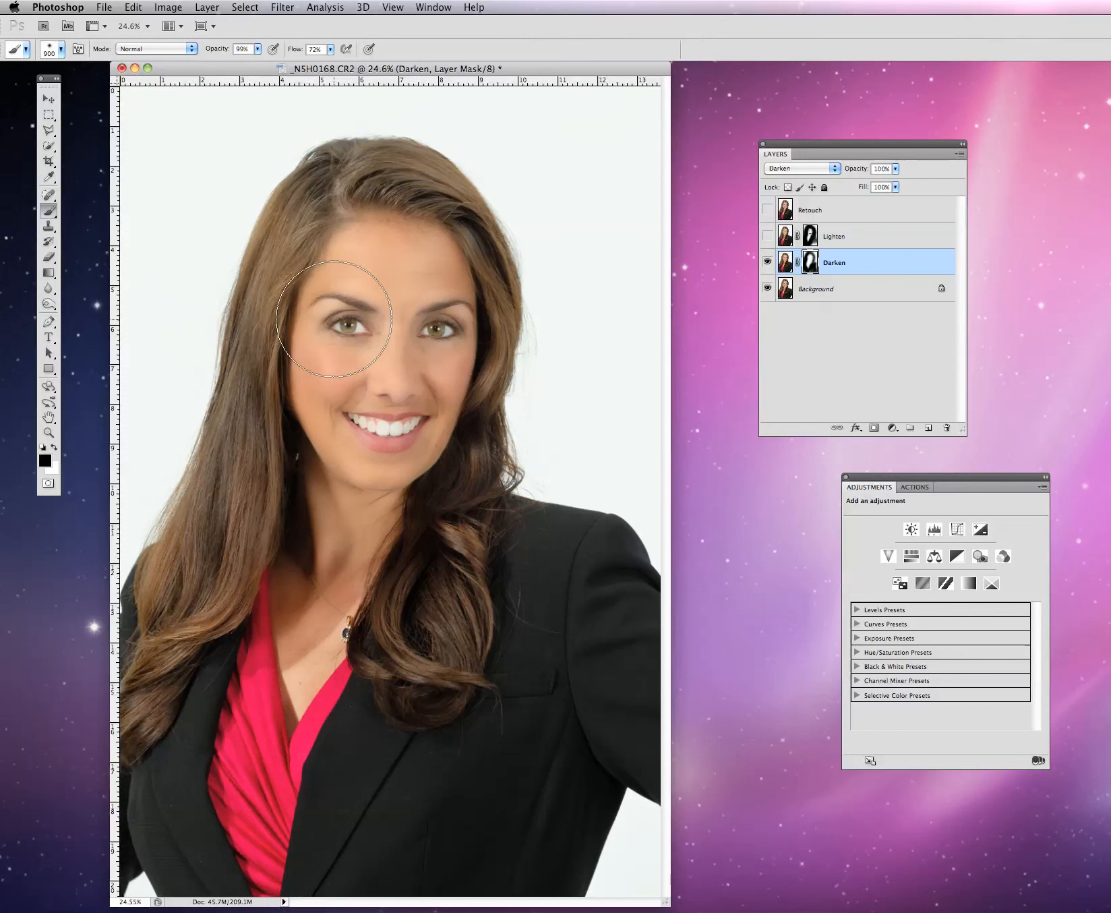
Paint black over the eyes and mouth on the Darken mask with a 100 px brush, and enlarge the brush to 200 px
key(bracketleft)
key(bracketleft)
key(bracketleft)
key(bracketleft)
key(bracketleft)
key(bracketleft)
key(bracketleft)
key(bracketleft)
key(bracketleft)
key(bracketleft)
key(bracketleft)
key(bracketleft)
key(bracketleft)
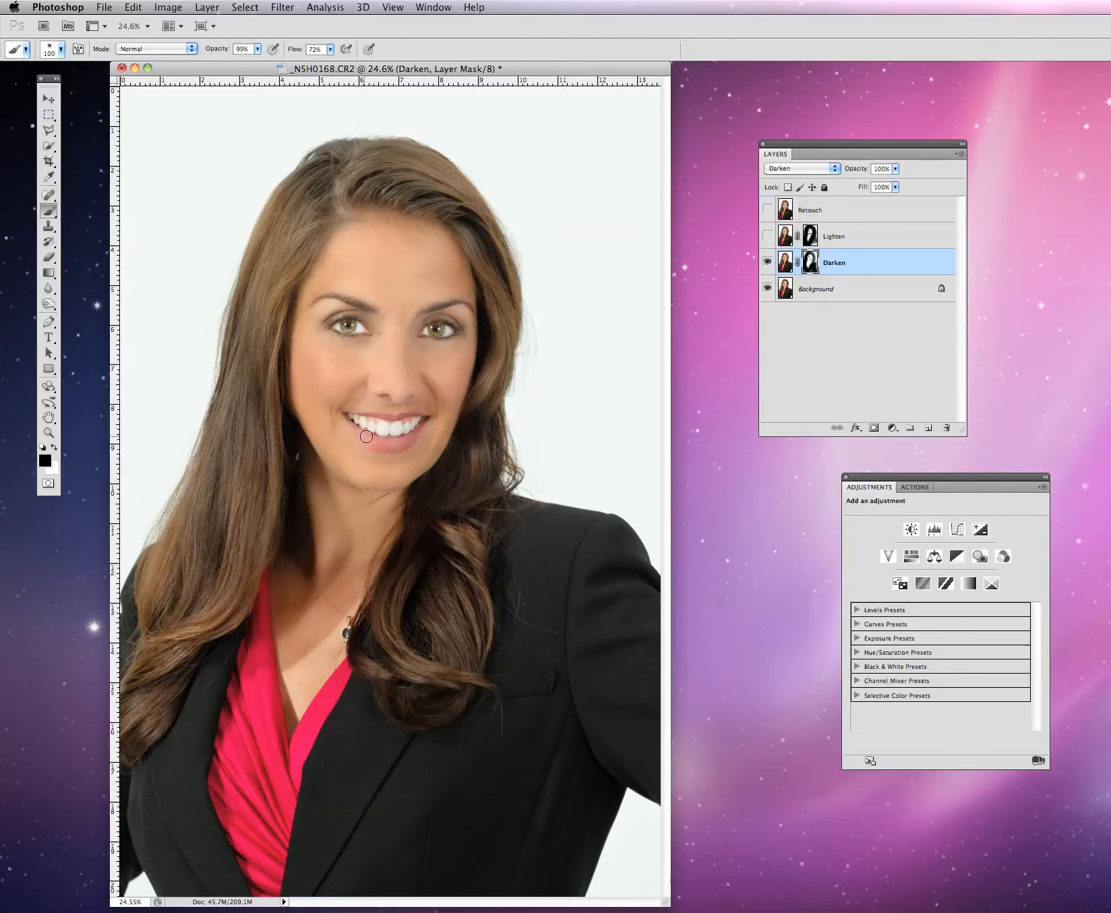
mouse_move(397, 443)
mouse_down()
mouse_move(347, 418)
mouse_move(370, 441)
mouse_move(424, 423)
mouse_up()
key(bracketright)
key(bracketright)
key(bracketright)
key(bracketright)
Show the Lighten layer again and select the Darken layer
click(857, 240)
click(867, 262)
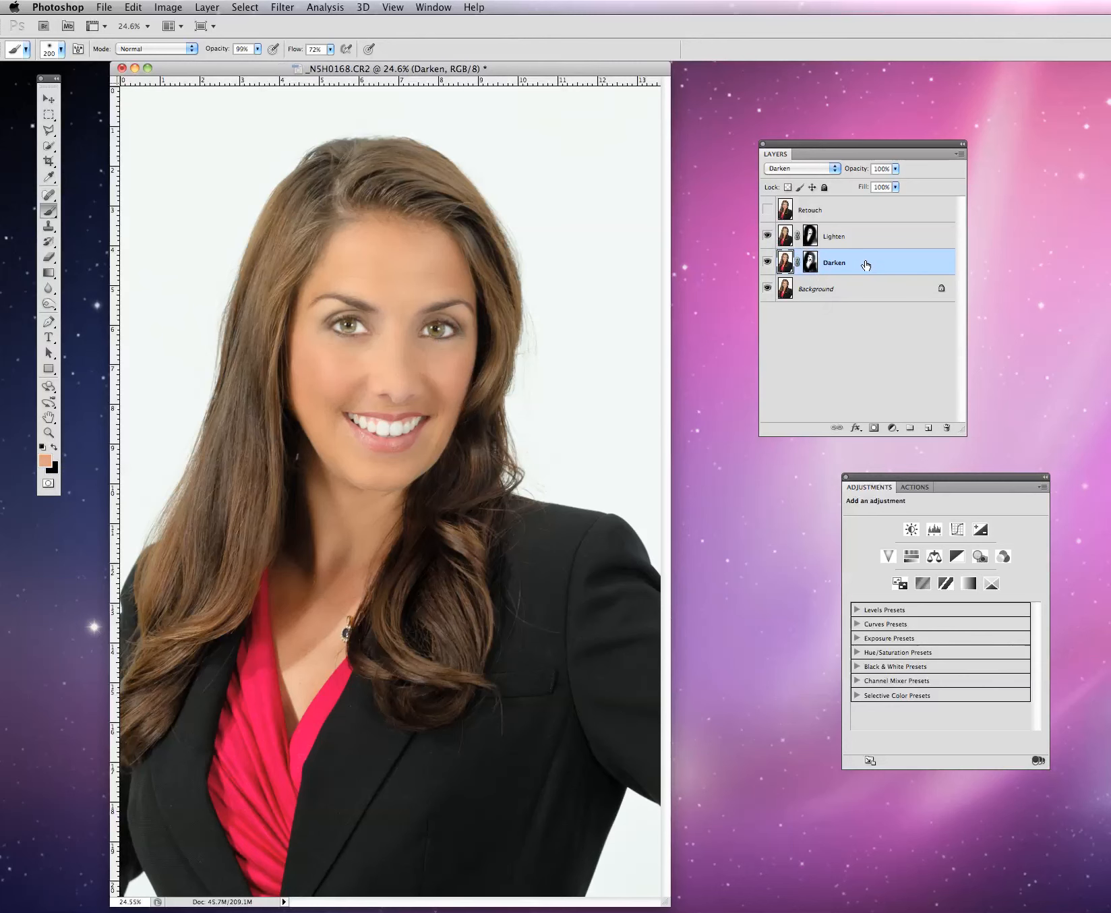